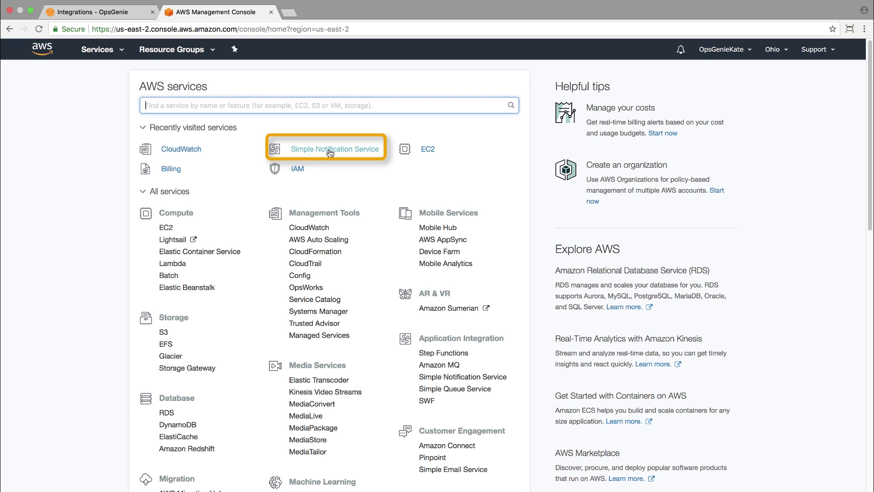
Create an SNS topic named 'OpsGenie' with the display name 'CPU OG'.
{"action": "left_click", "coordinate": [328, 151]}
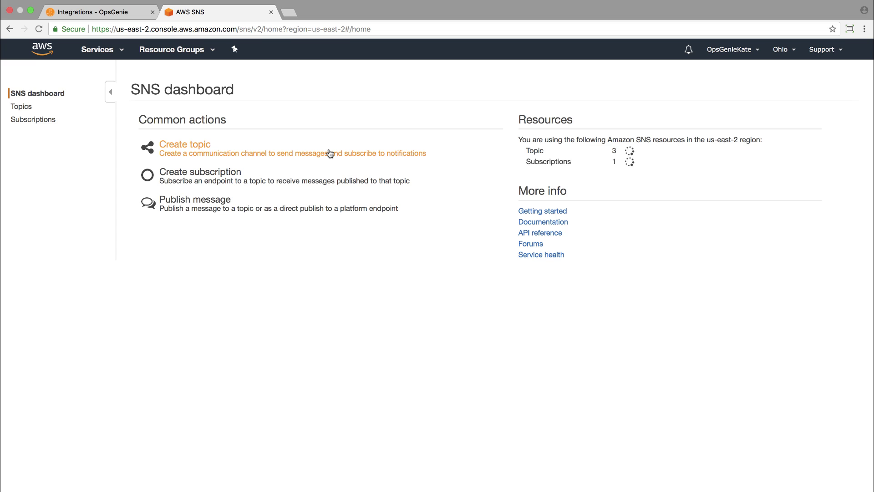
{"action": "left_click", "coordinate": [203, 150]}
{"action": "left_click", "coordinate": [313, 172]}
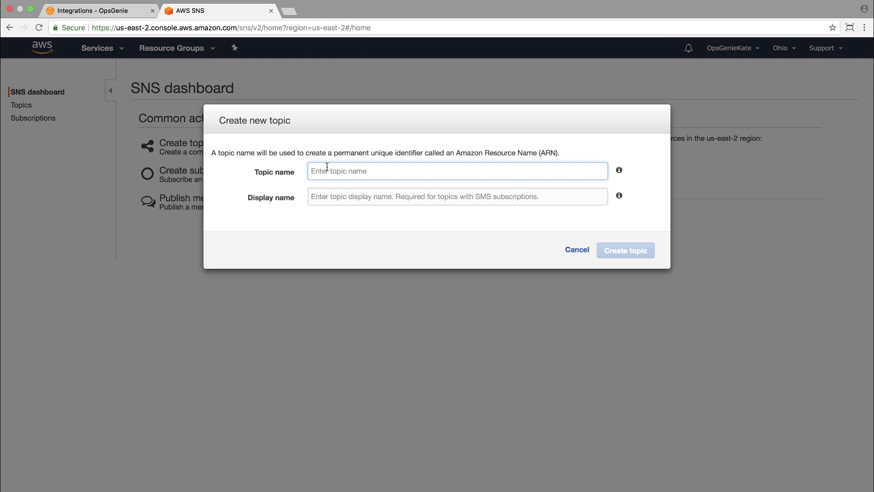
{"action": "type", "text": "OpsGenie"}
{"action": "left_click", "coordinate": [355, 197]}
{"action": "type", "text": "CPU "}
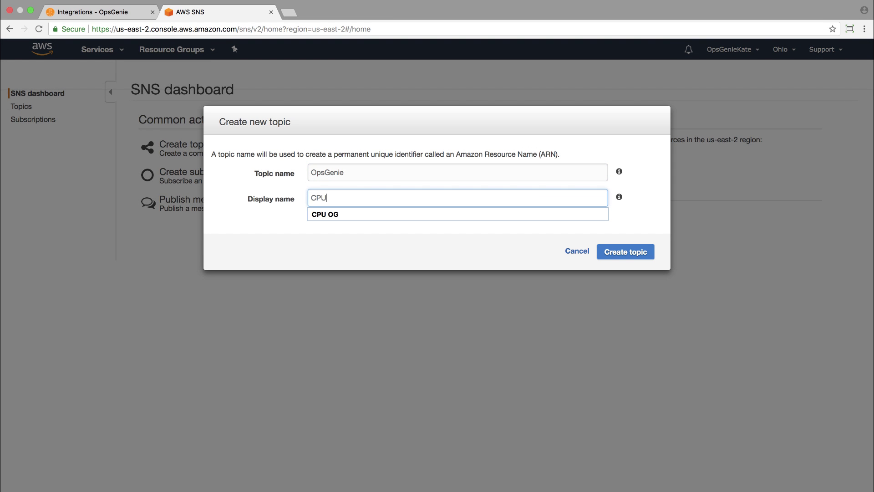
{"action": "type", "text": "OG"}
{"action": "left_click", "coordinate": [361, 215]}
{"action": "left_click", "coordinate": [644, 252]}
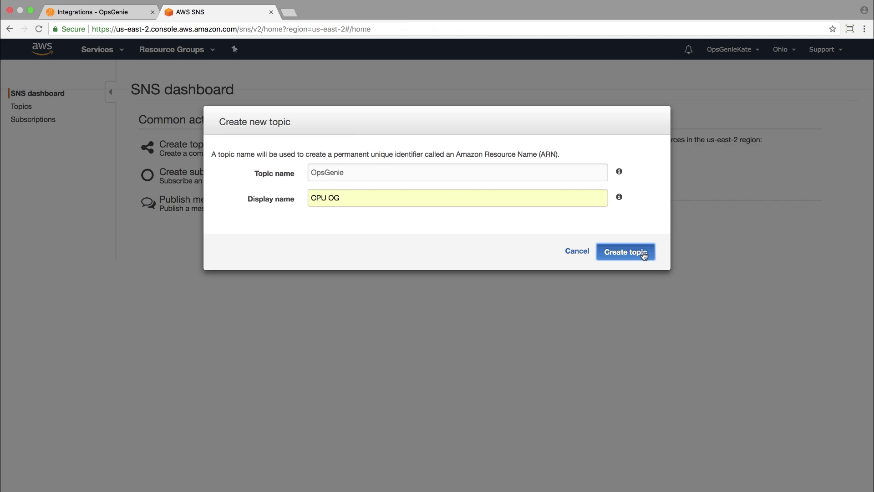
Add the AWS CloudWatch integration in OpsGenie and copy its HTTPS endpoint URL.
{"action": "left_click", "coordinate": [109, 12]}
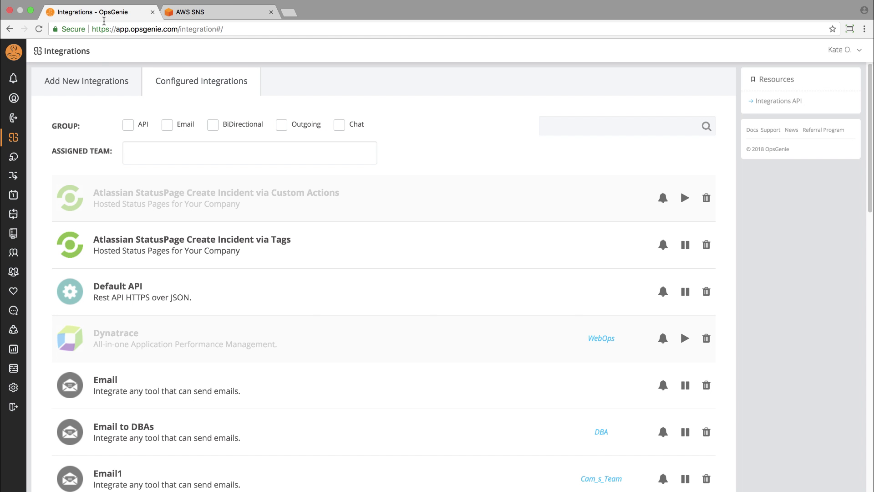
{"action": "left_click", "coordinate": [102, 86]}
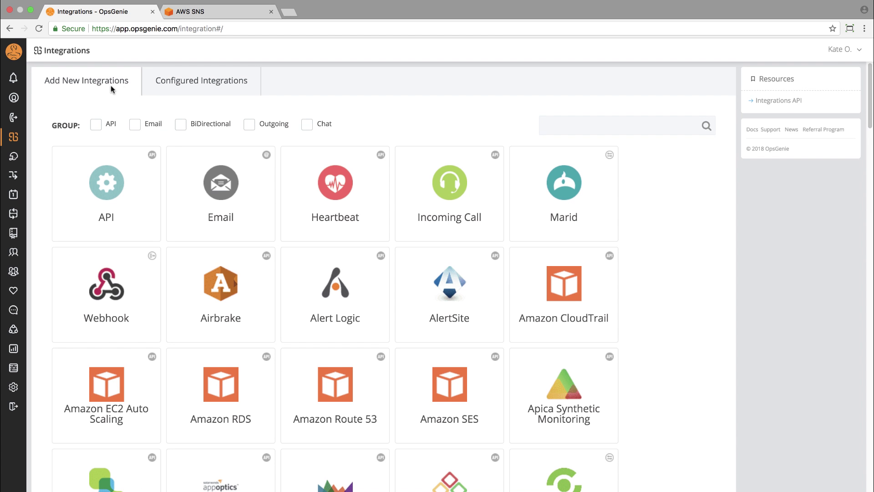
{"action": "left_click", "coordinate": [573, 123]}
{"action": "type", "text": "clou"}
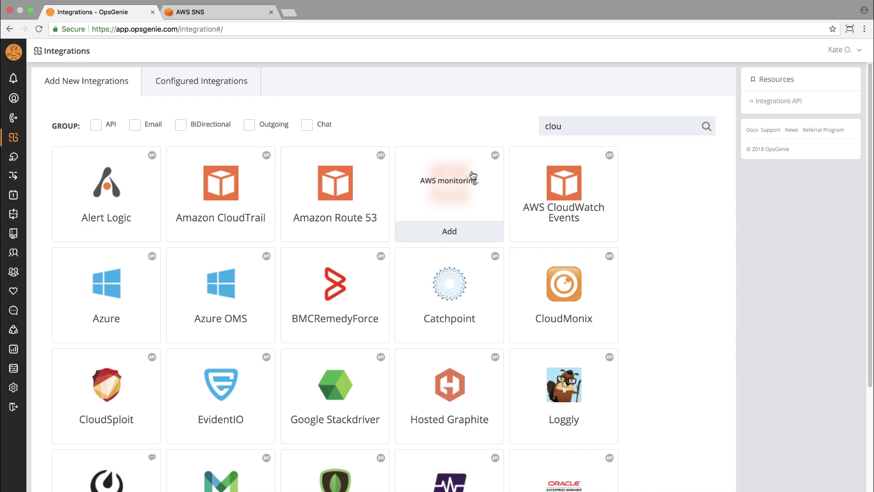
{"action": "left_click", "coordinate": [471, 174]}
{"action": "left_click", "coordinate": [582, 252]}
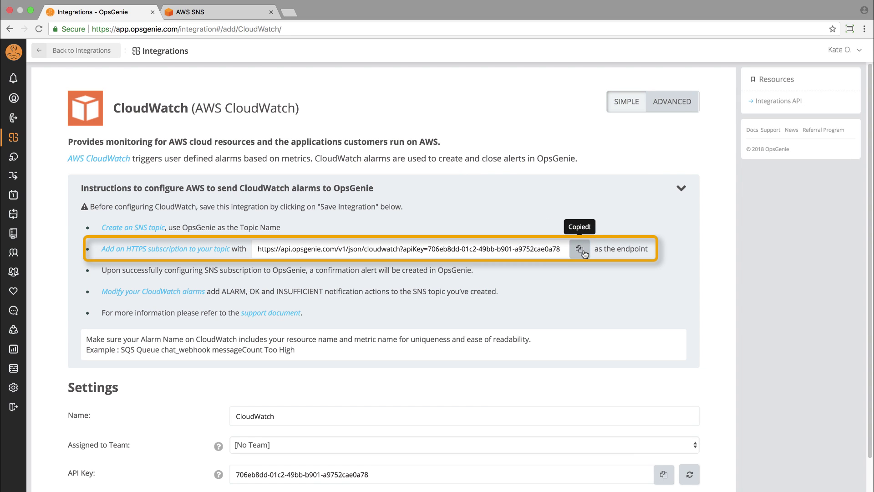
Subscribe the OpsGenie SNS topic over HTTPS using the pasted OpsGenie endpoint URL.
{"action": "left_click", "coordinate": [239, 13]}
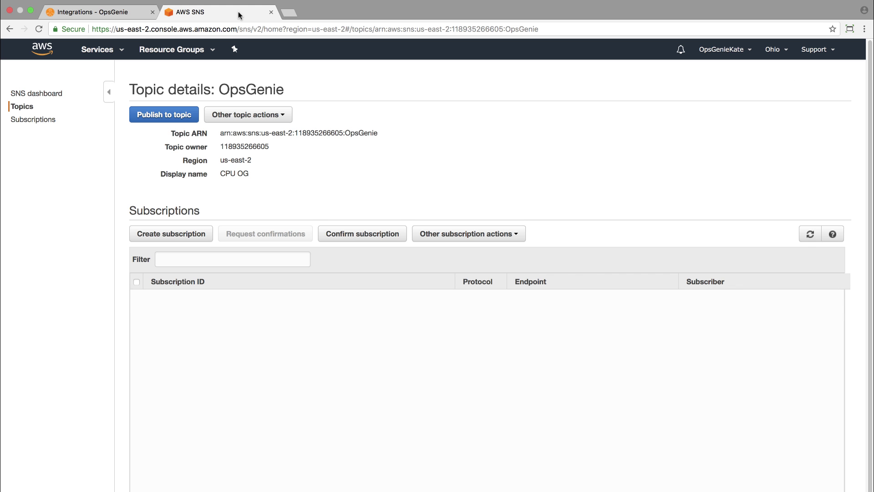
{"action": "left_click", "coordinate": [186, 230]}
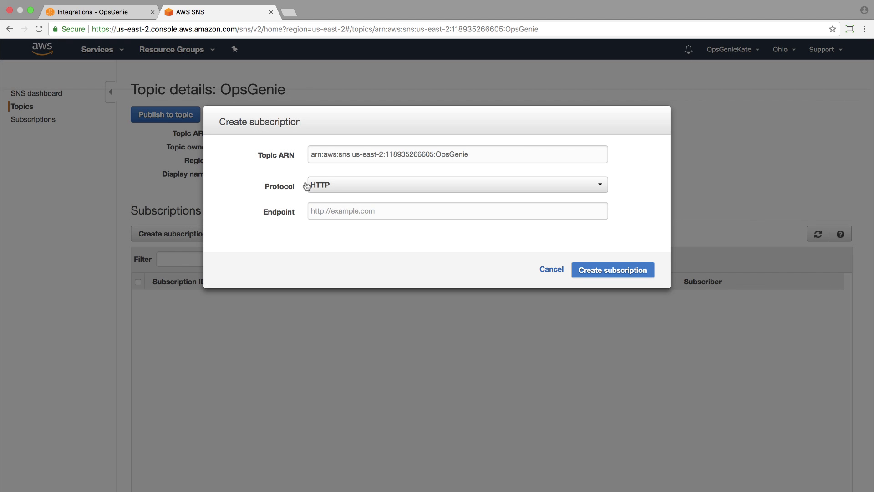
{"action": "left_click", "coordinate": [336, 184]}
{"action": "left_click", "coordinate": [341, 219]}
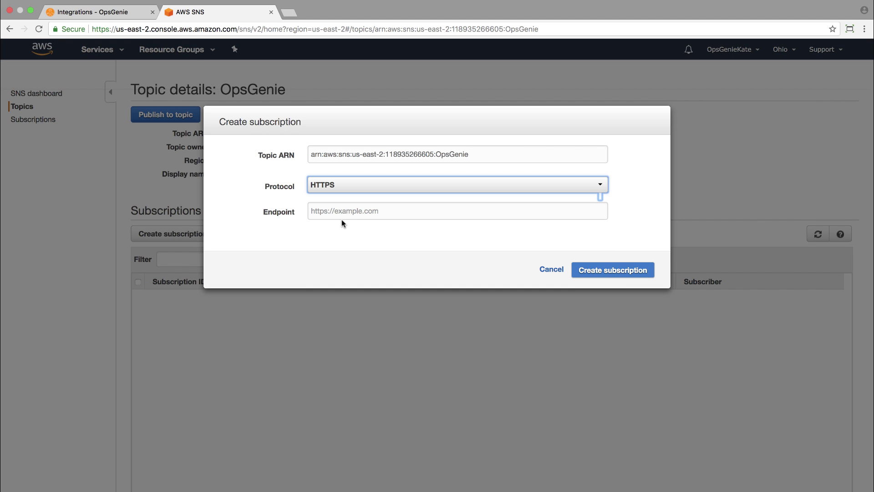
{"action": "left_click", "coordinate": [350, 210]}
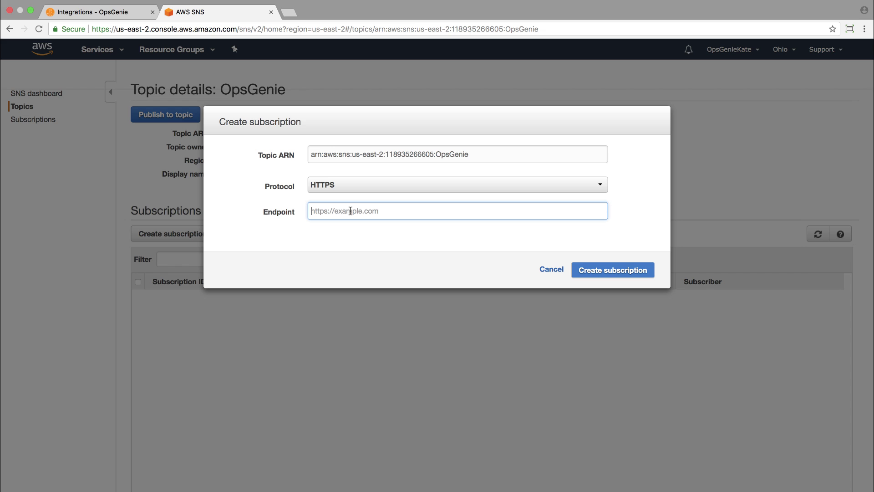
{"action": "key", "text": "super+v"}
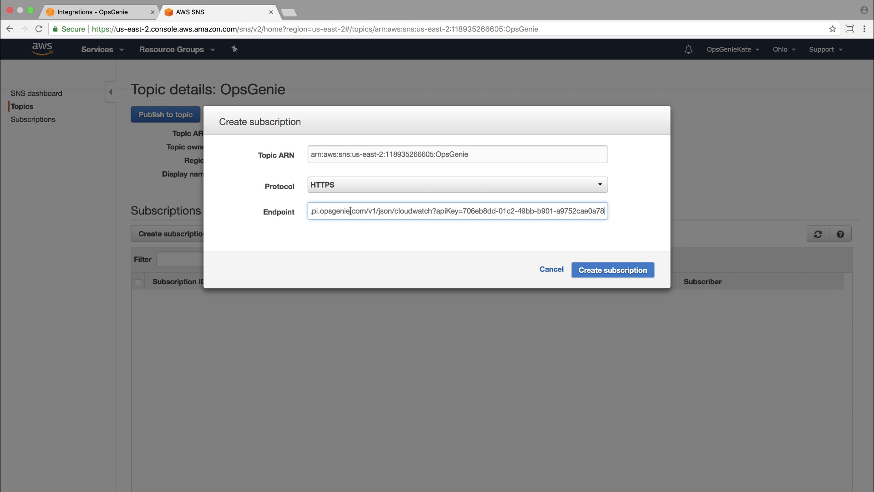
{"action": "left_click", "coordinate": [612, 270]}
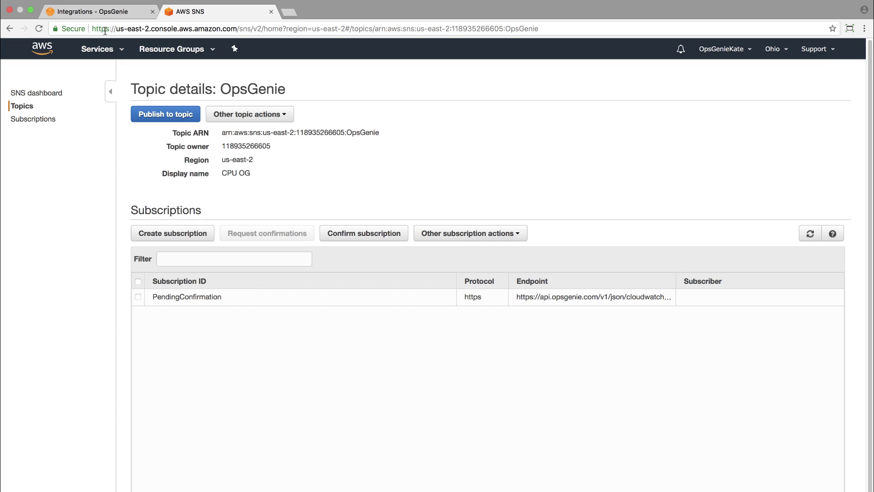
Assign the CloudWatch integration to DevOps Team and save it from the advanced settings.
{"action": "left_click", "coordinate": [101, 11]}
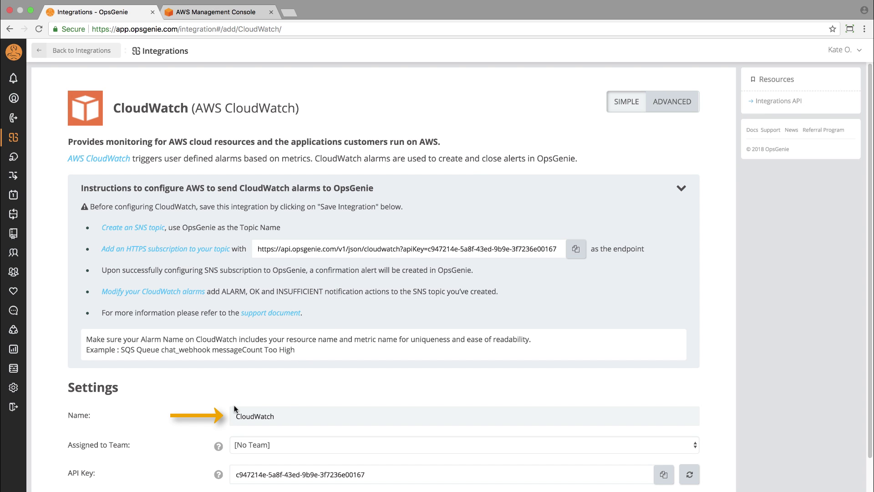
{"action": "type", "text": "DevOps"}
{"action": "left_click", "coordinate": [290, 444]}
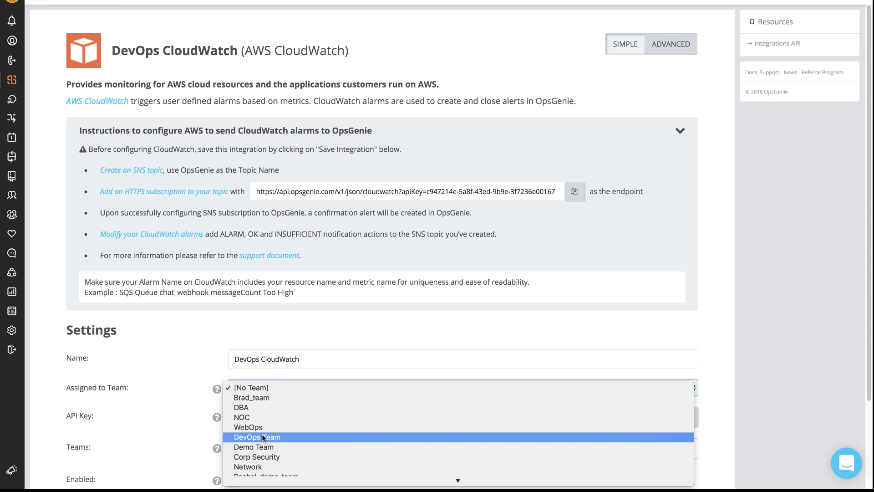
{"action": "left_click", "coordinate": [263, 437]}
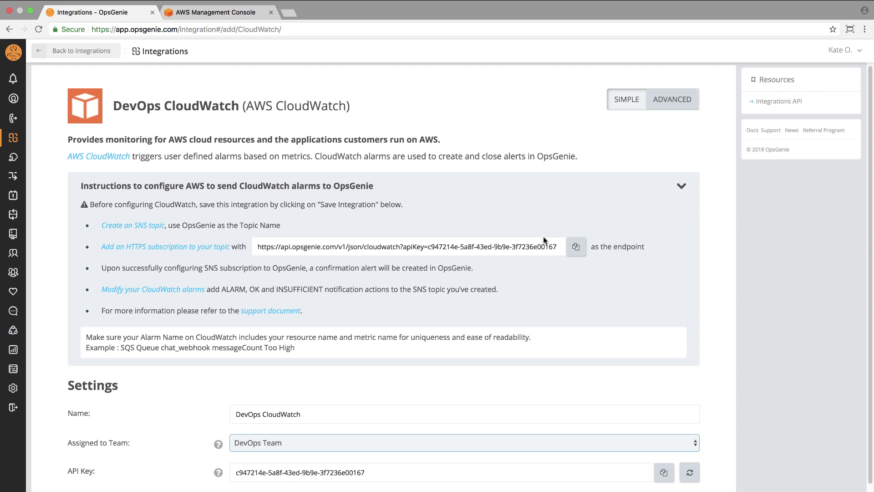
{"action": "left_click", "coordinate": [673, 100]}
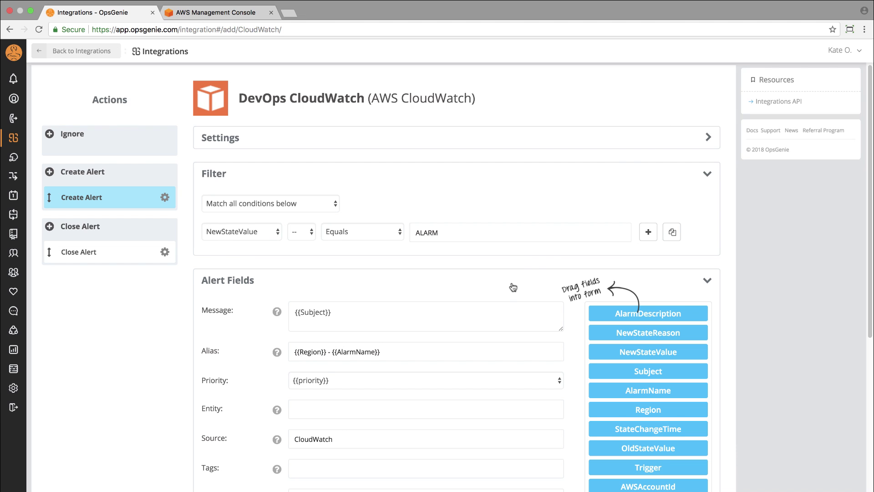
{"action": "scroll", "coordinate": [513, 288], "scroll_direction": "down", "scroll_amount": 1}
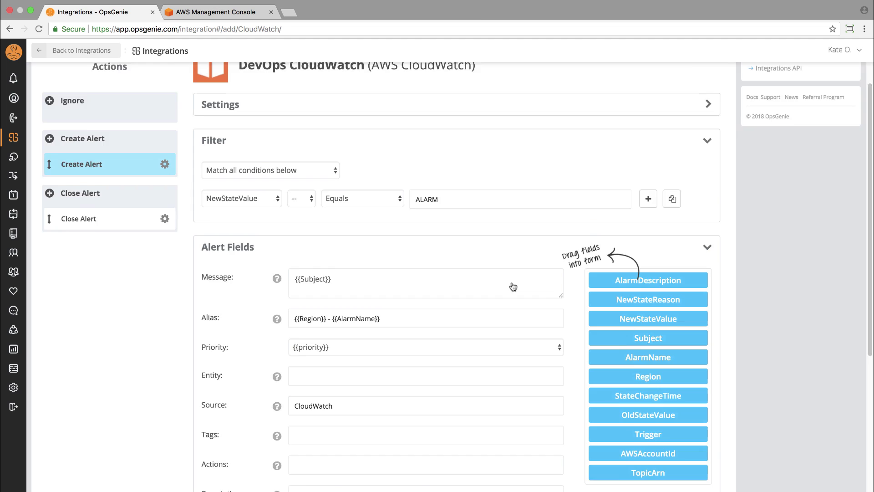
{"action": "scroll", "coordinate": [513, 287], "scroll_direction": "down", "scroll_amount": 2}
{"action": "scroll", "coordinate": [514, 287], "scroll_direction": "down", "scroll_amount": 1}
{"action": "scroll", "coordinate": [514, 287], "scroll_direction": "down", "scroll_amount": 3}
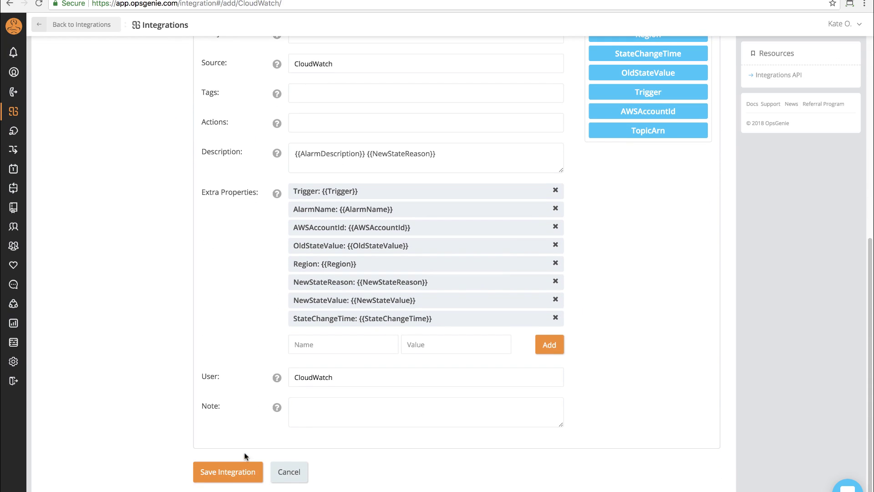
{"action": "left_click", "coordinate": [230, 471]}
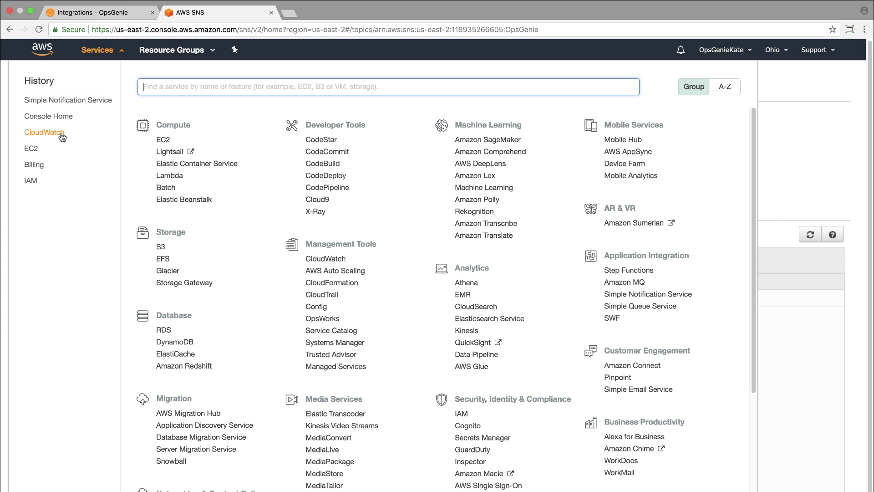
{"action": "left_click", "coordinate": [62, 137]}
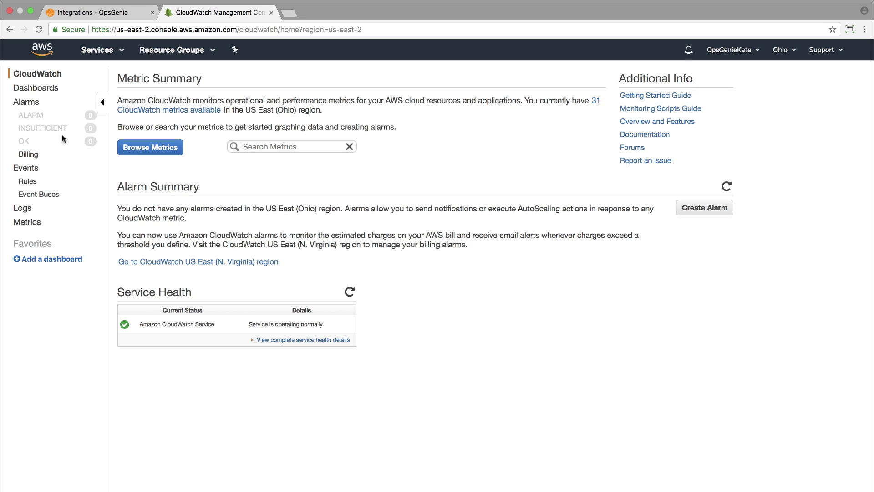
Start a new alarm on the EC2 per-instance CPUUtilization metric.
{"action": "left_click", "coordinate": [710, 213]}
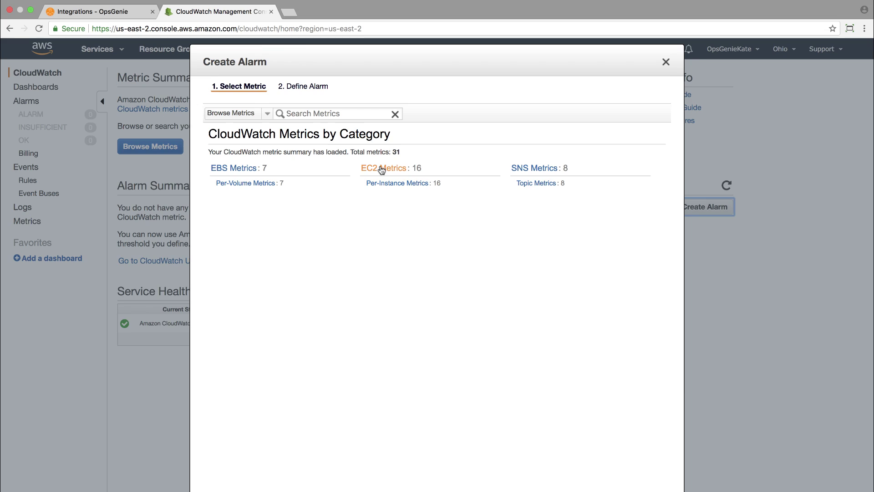
{"action": "left_click", "coordinate": [381, 170]}
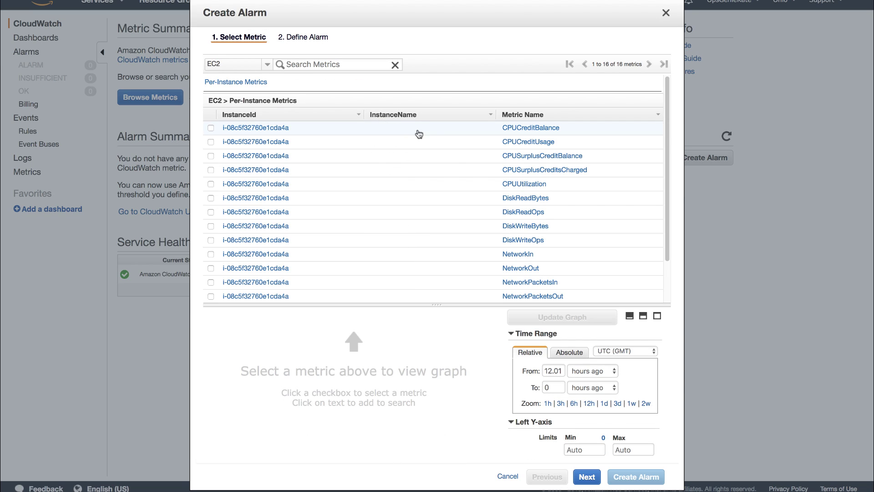
{"action": "left_click", "coordinate": [211, 184]}
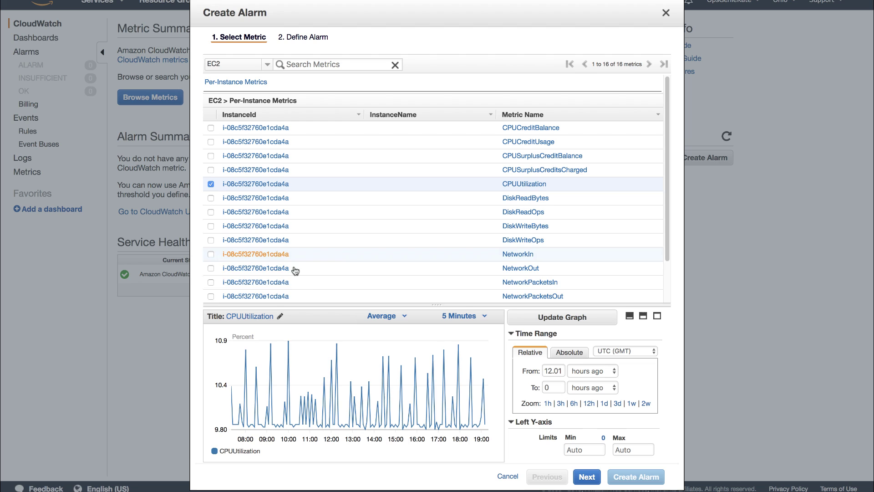
Name the alarm 'AWS CloudWatch CPU Util' and give it a description.
{"action": "left_click", "coordinate": [594, 479]}
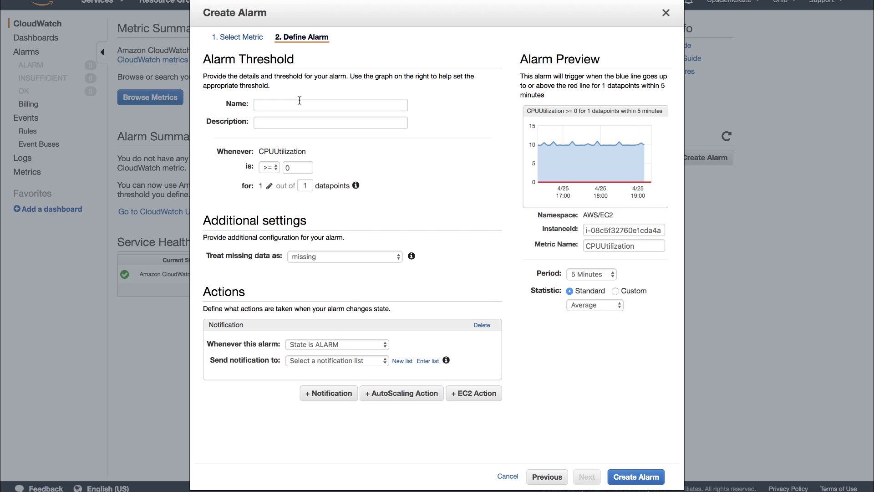
{"action": "left_click", "coordinate": [299, 101]}
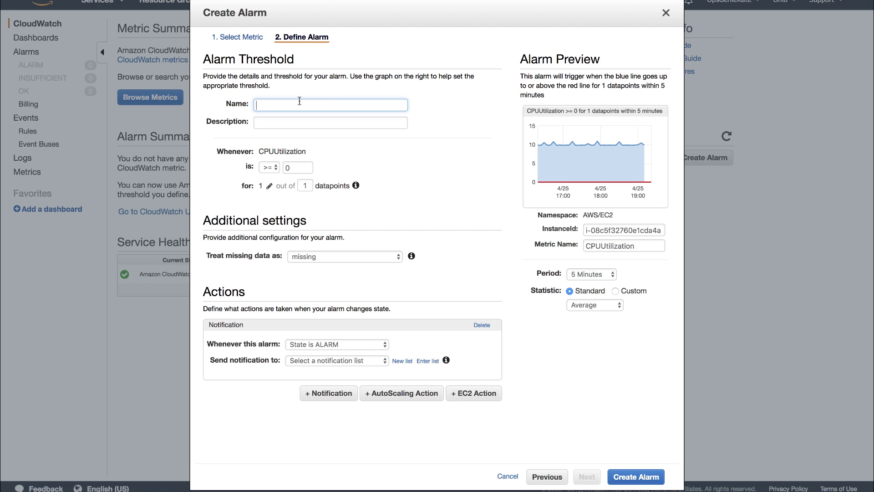
{"action": "type", "text": "AWS"}
{"action": "type", "text": " CloudWatch C"}
{"action": "type", "text": "PU Util"}
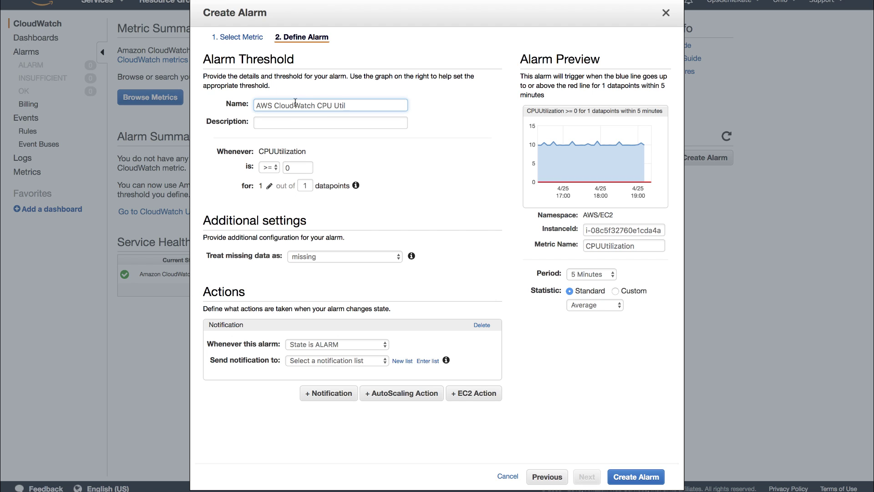
{"action": "left_click", "coordinate": [288, 119]}
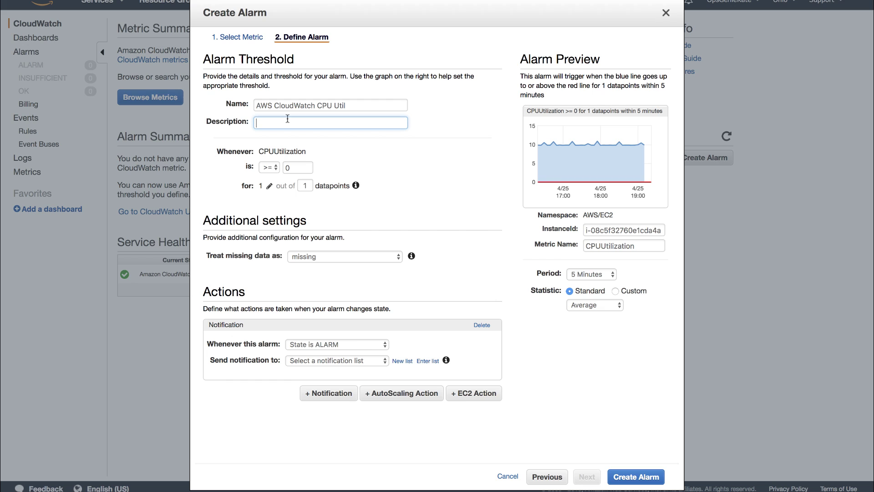
{"action": "type", "text": "Grea"}
{"action": "key", "text": "BackSpace"}
{"action": "type", "text": "er "}
{"action": "type", "text": "than 1"}
{"action": "type", "text": " CPU Util"}
Set threshold 1, treat missing data as breaching, notify OpsGenie, and create the alarm.
{"action": "left_click_drag", "start_coordinate": [303, 167], "coordinate": [278, 168]}
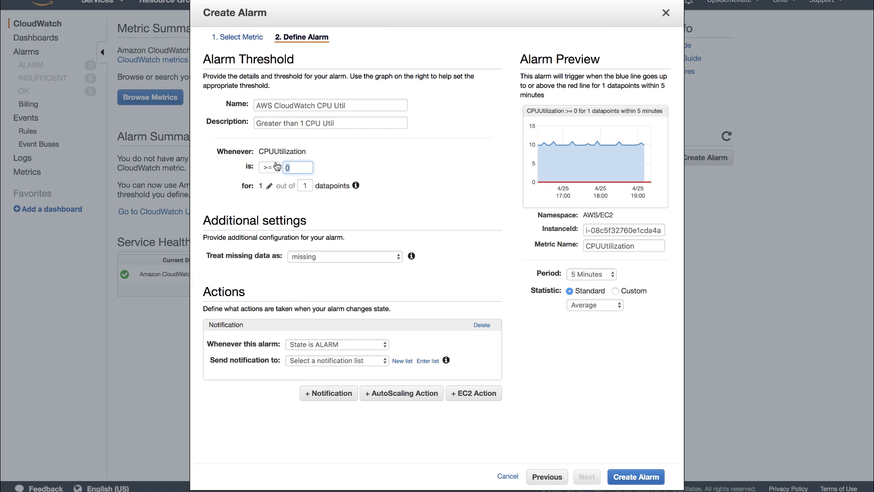
{"action": "type", "text": "1"}
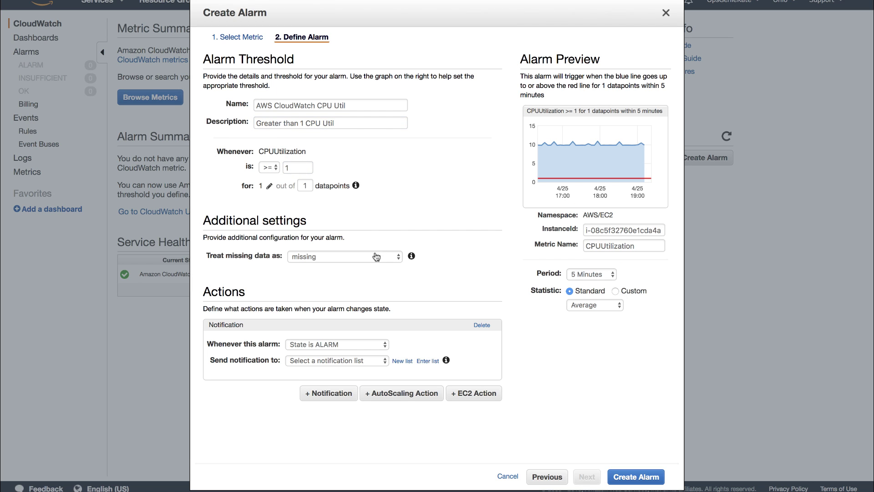
{"action": "left_click", "coordinate": [375, 258]}
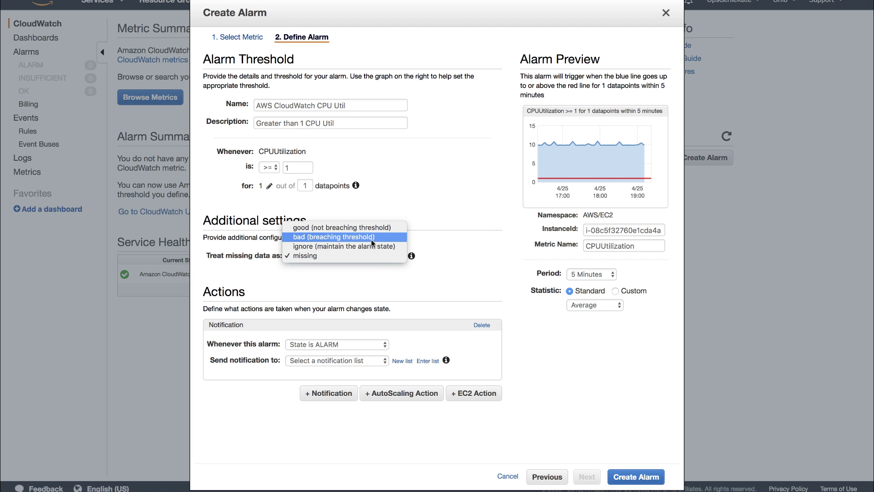
{"action": "left_click", "coordinate": [371, 239]}
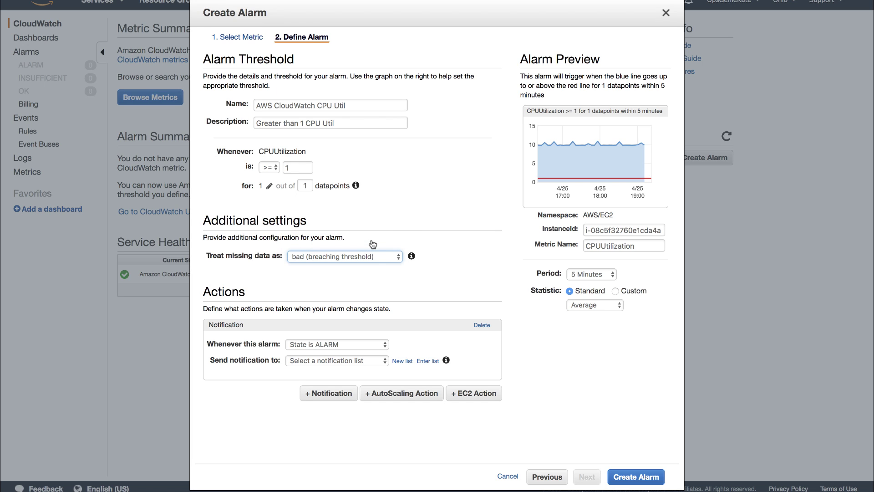
{"action": "left_click", "coordinate": [384, 361]}
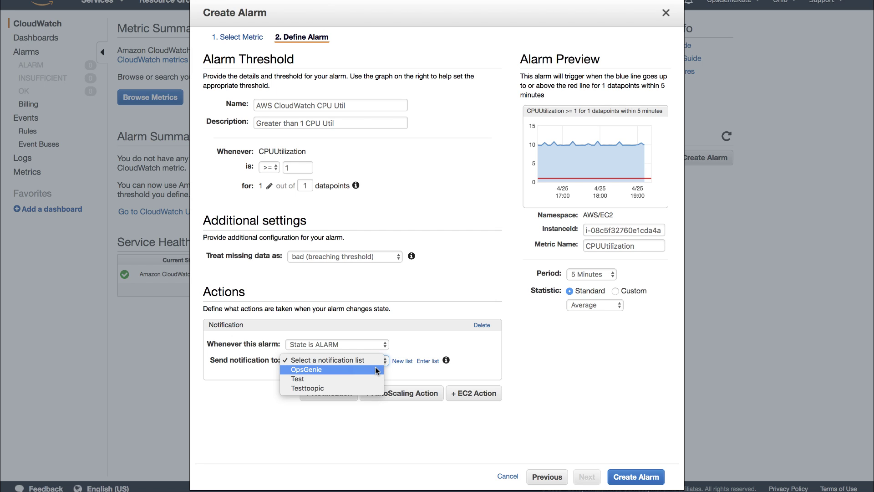
{"action": "left_click", "coordinate": [378, 370]}
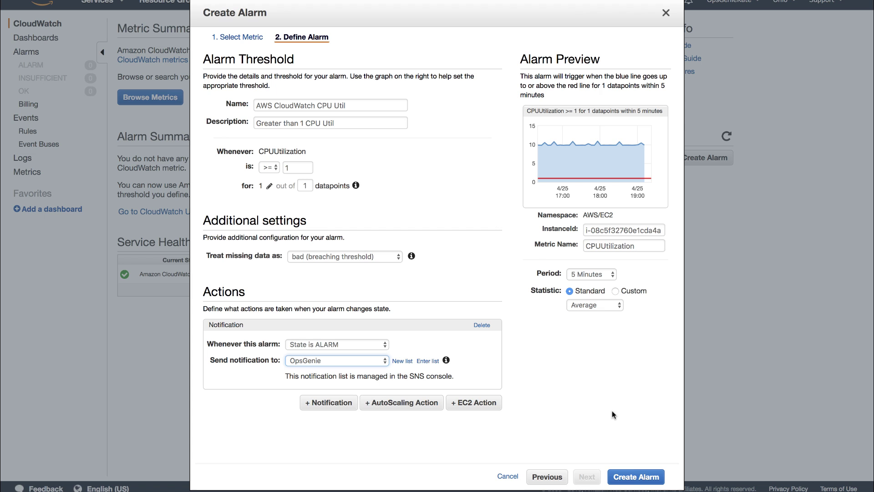
{"action": "left_click", "coordinate": [635, 477]}
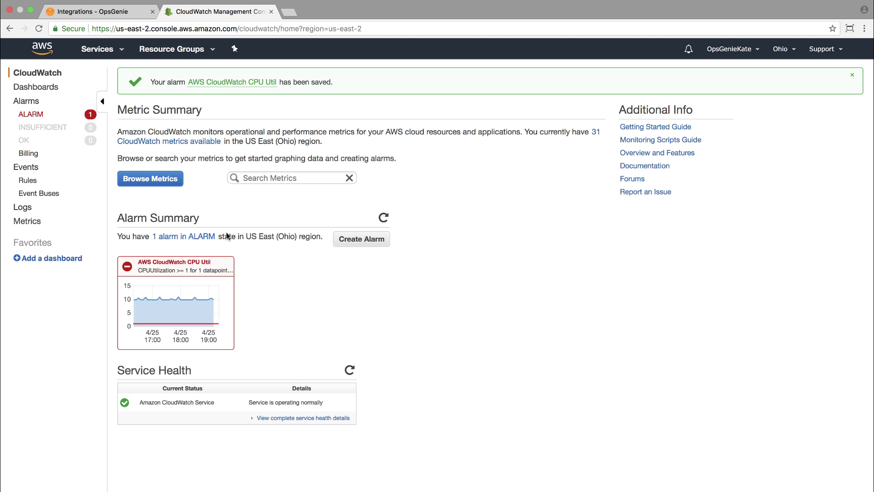
Re-request confirmation for the OpsGenie topic's pending subscription in SNS Subscriptions.
{"action": "left_click", "coordinate": [103, 50]}
{"action": "left_click", "coordinate": [65, 114]}
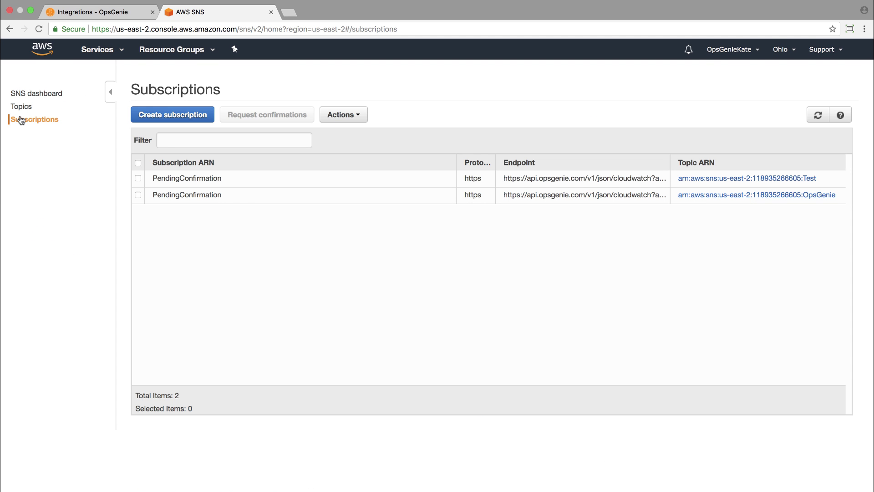
{"action": "left_click", "coordinate": [138, 195]}
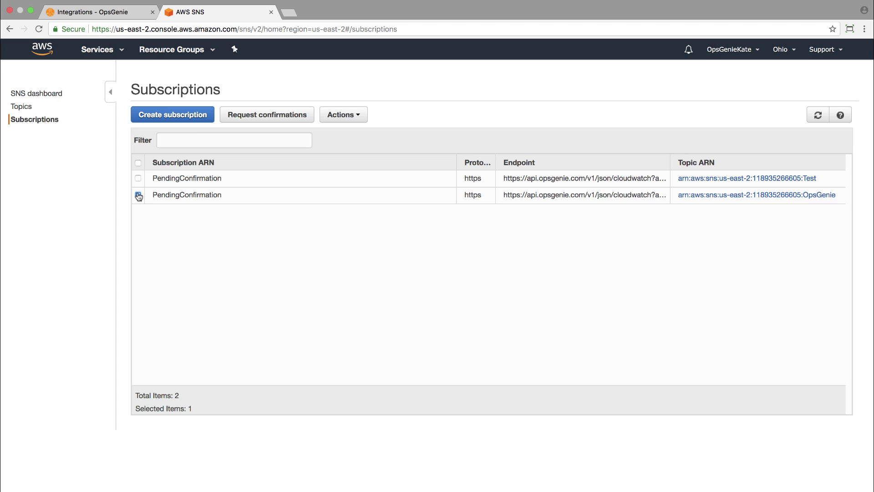
{"action": "left_click", "coordinate": [277, 121]}
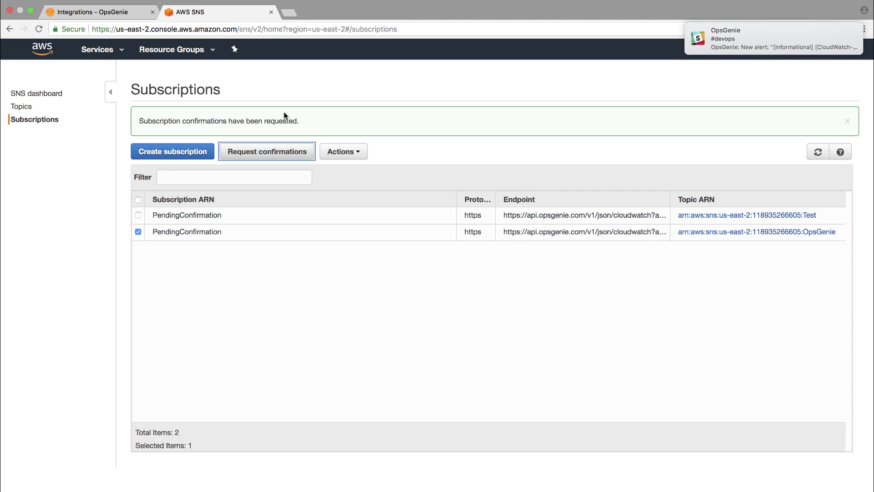
Open OpsGenie alert #707 in Slack #devops and choose Snooze from its other actions.
{"action": "left_click", "coordinate": [812, 35]}
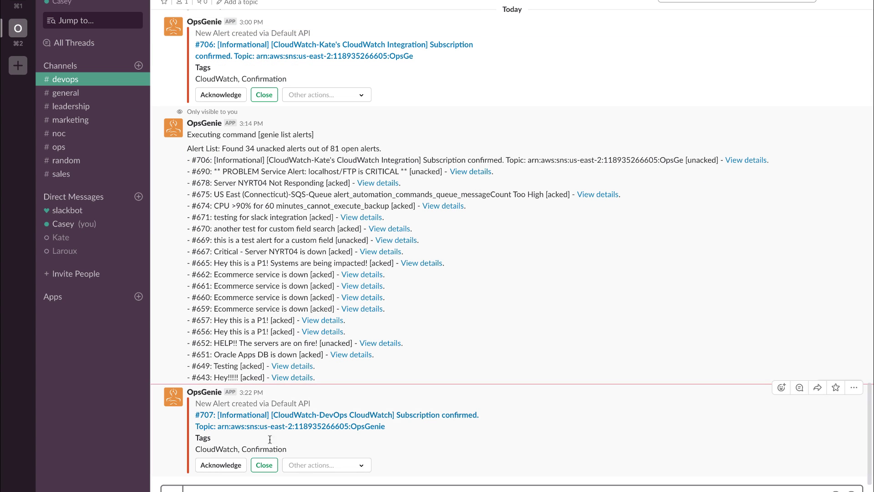
{"action": "left_click", "coordinate": [342, 466]}
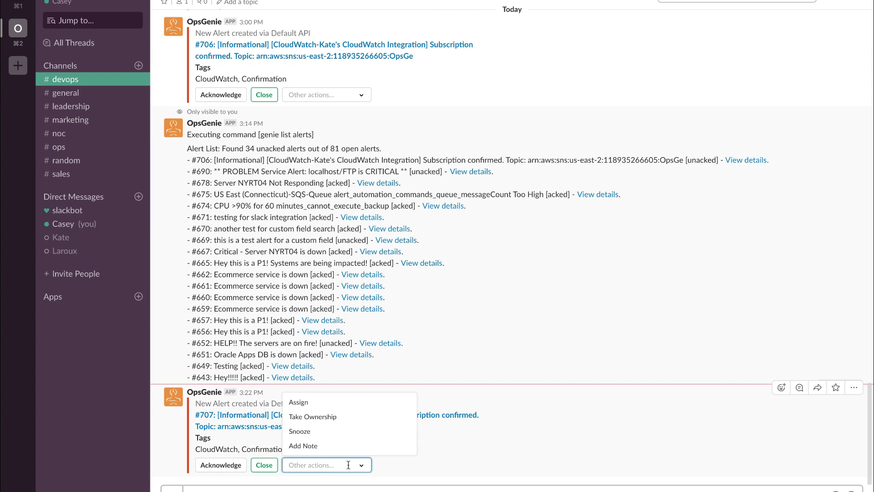
{"action": "left_click", "coordinate": [352, 439]}
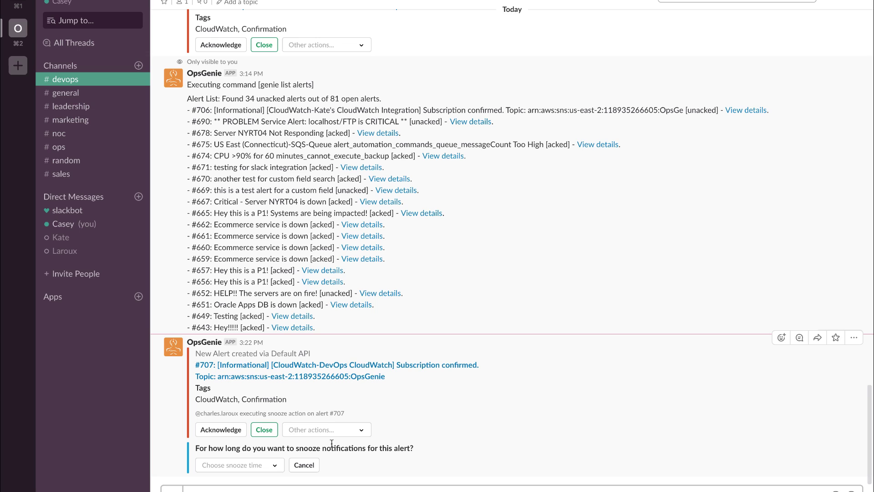
{"action": "left_click", "coordinate": [326, 430]}
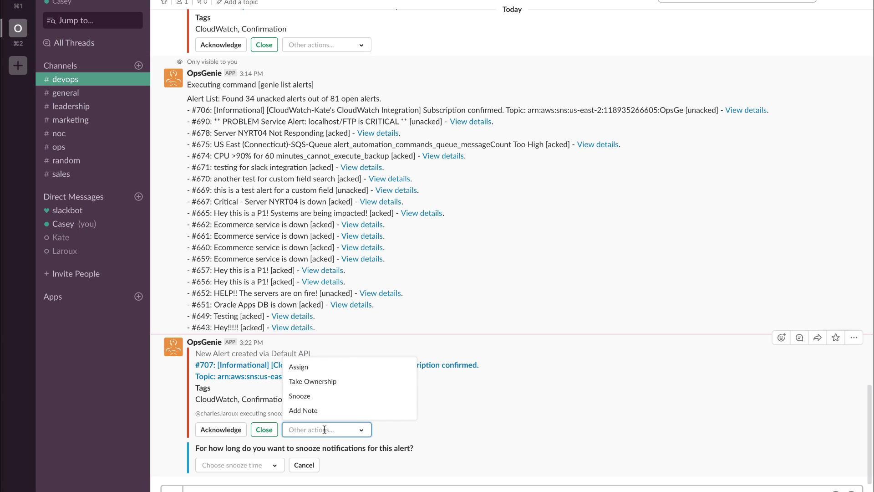